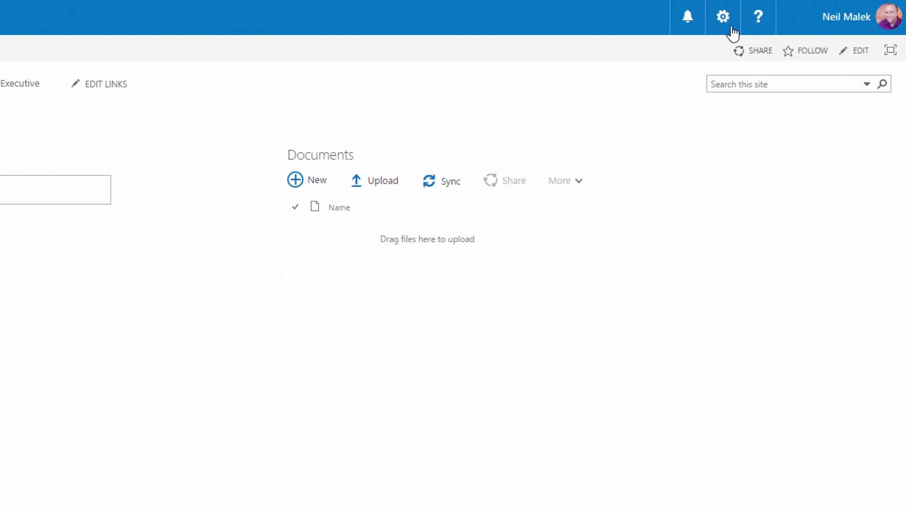
- Go to the San Pedro site's Site Settings page from the settings gear
click(731, 29)
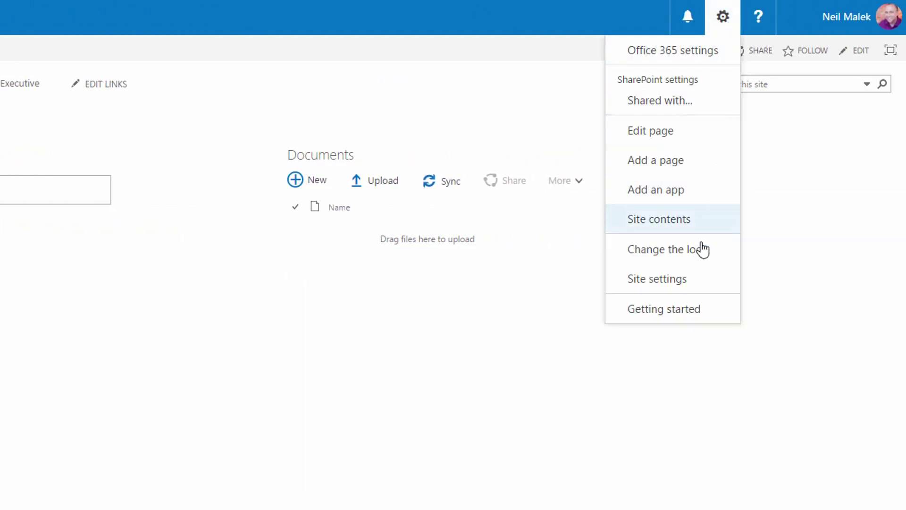
click(685, 283)
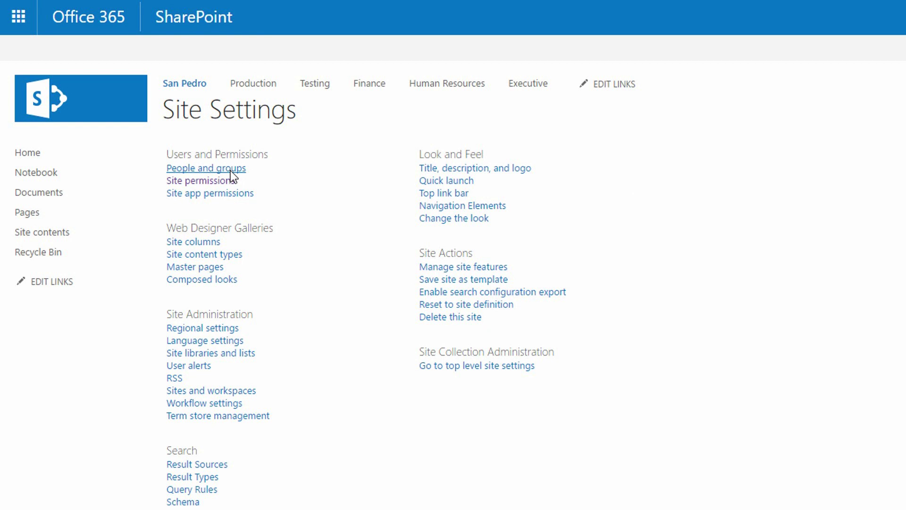
click(230, 171)
- Open Site permissions under Users and Permissions to see the site's four groups
click(194, 182)
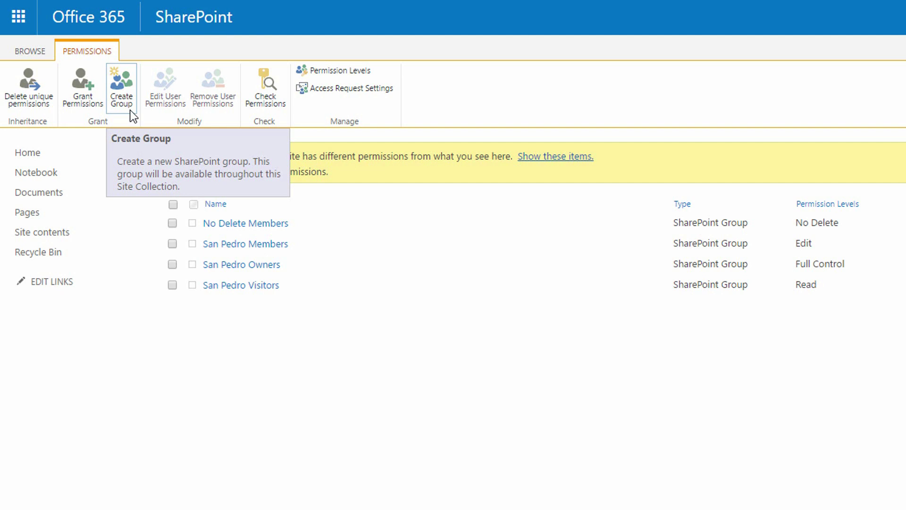
- Create a group named San Pedro Approvers described as 'Members who can approve new content.'
click(126, 105)
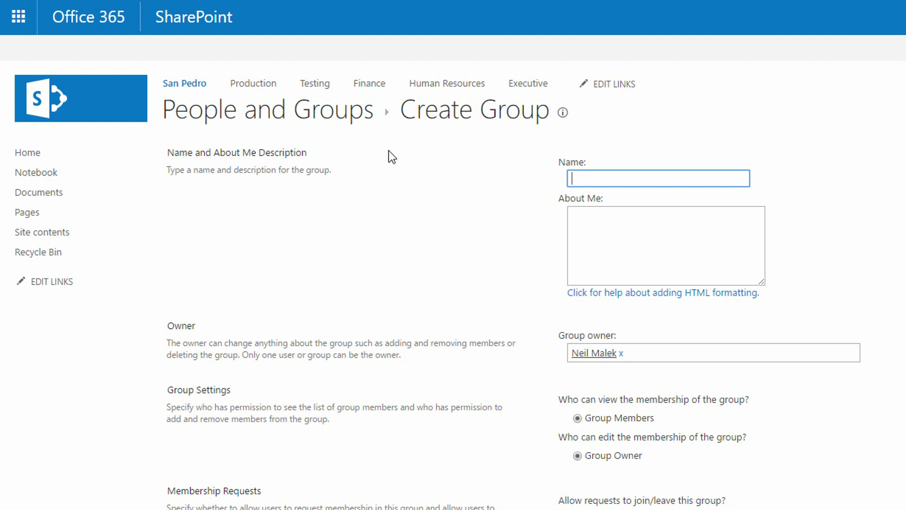
text(San Pedro)
text(Approvers)
key(Tab)
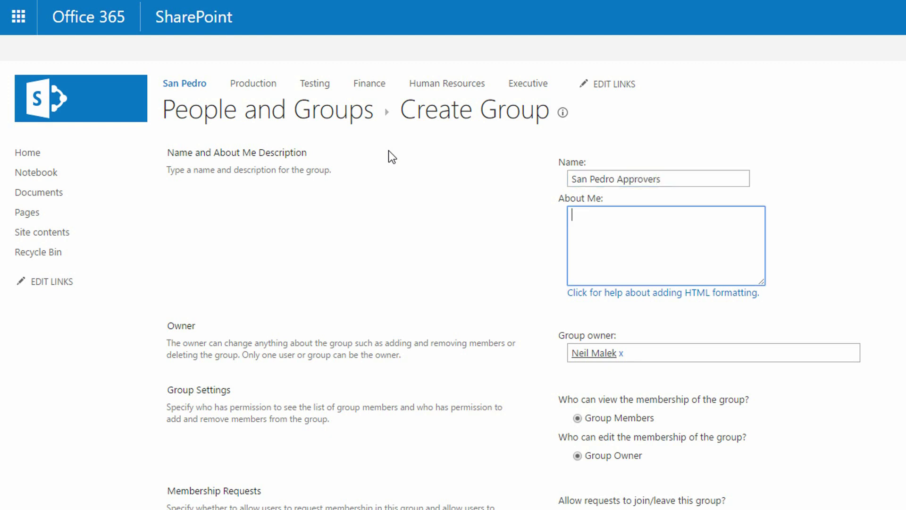
text(Members who can appr)
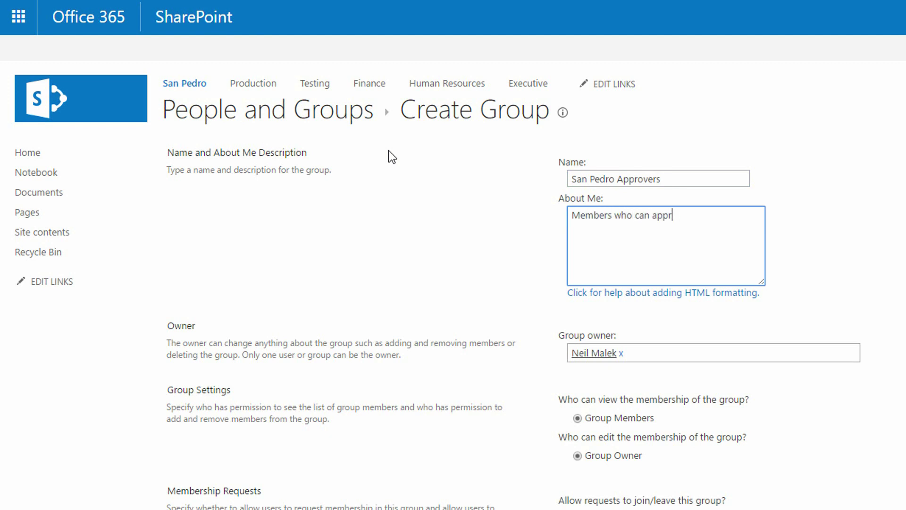
text(ove new content.)
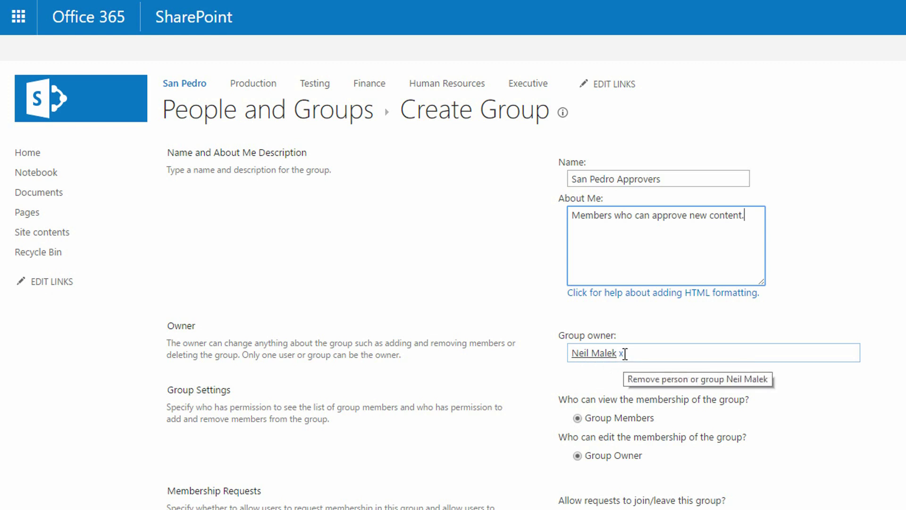
- Replace the individual group owner with the San Pedro Owners group
click(623, 354)
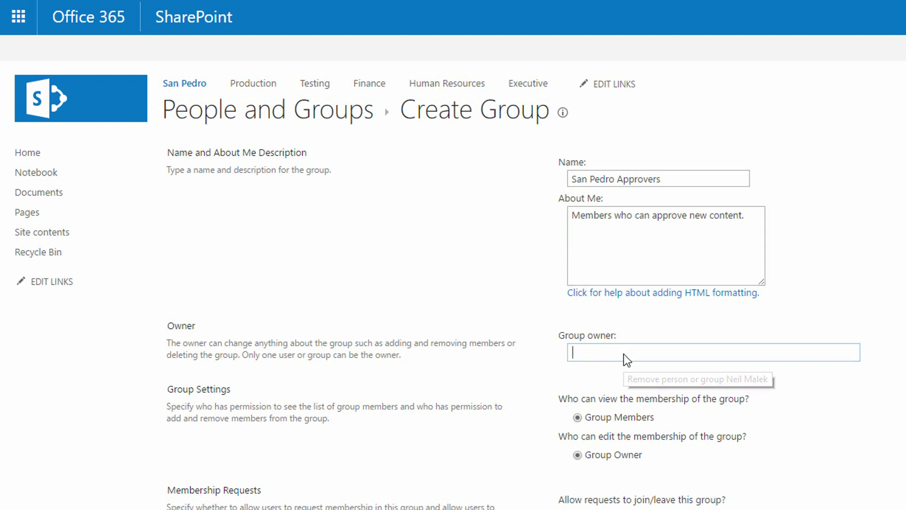
click(614, 354)
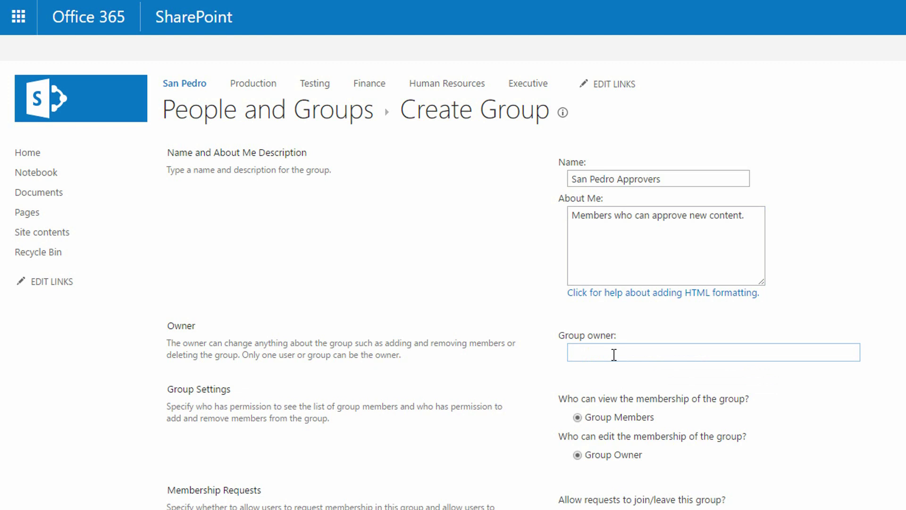
text(san pedro o)
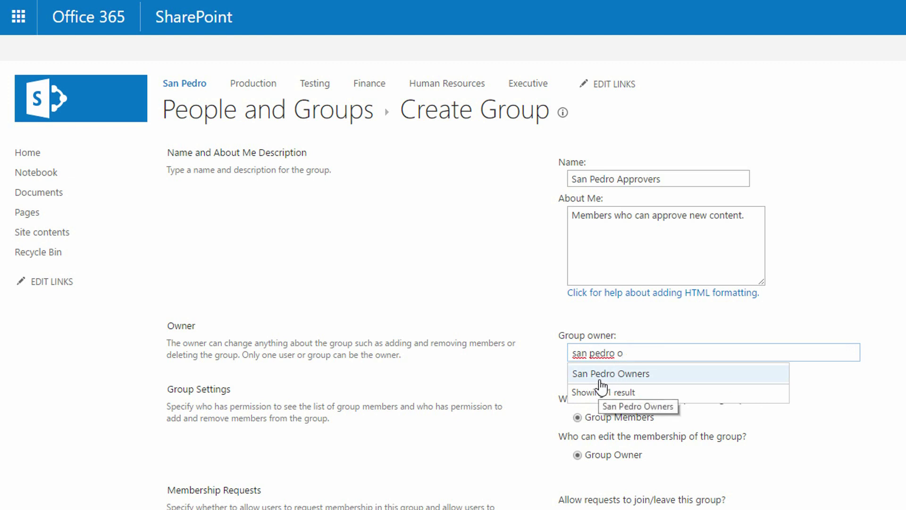
click(616, 376)
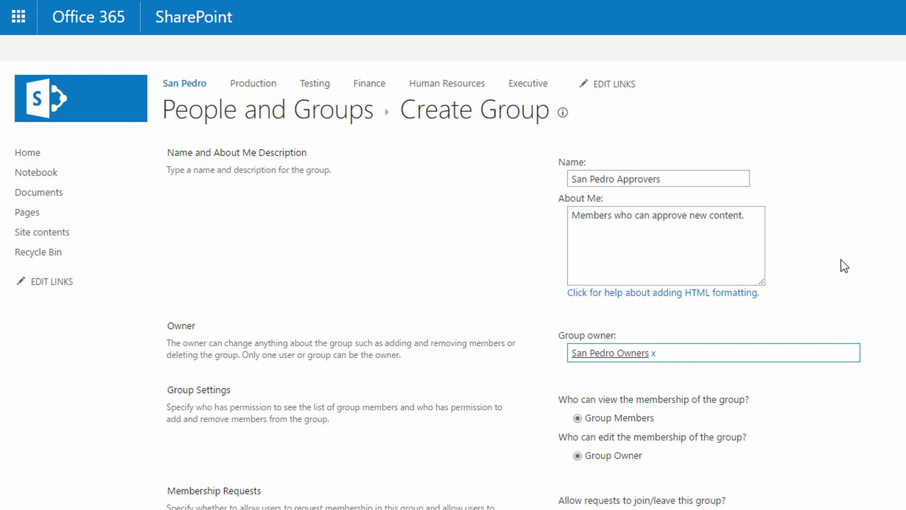
- Give San Pedro Approvers Design permission on the site and create the group
scroll(841, 260, down, 3)
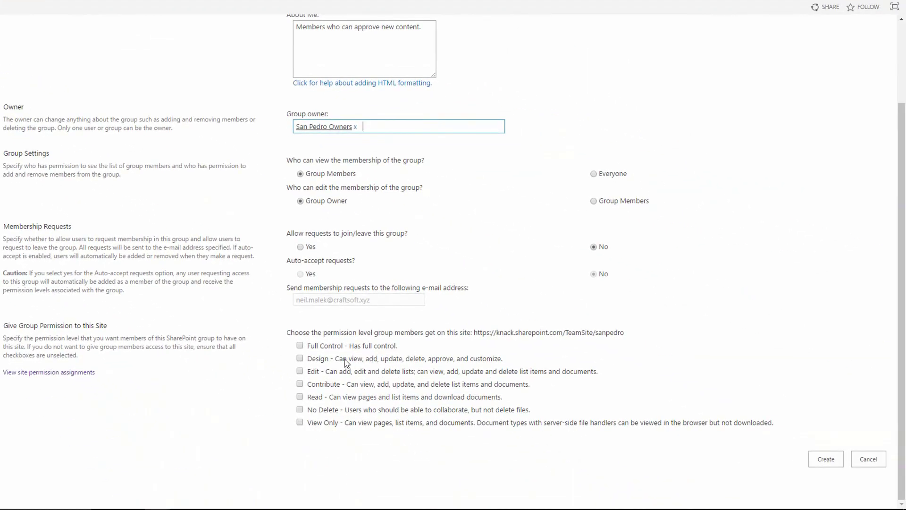
click(300, 360)
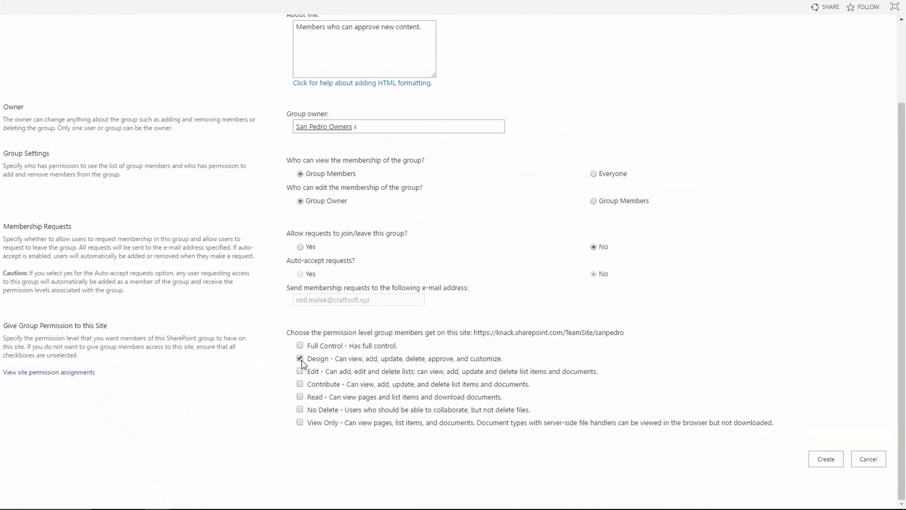
drag(428, 361, 457, 364)
click(813, 460)
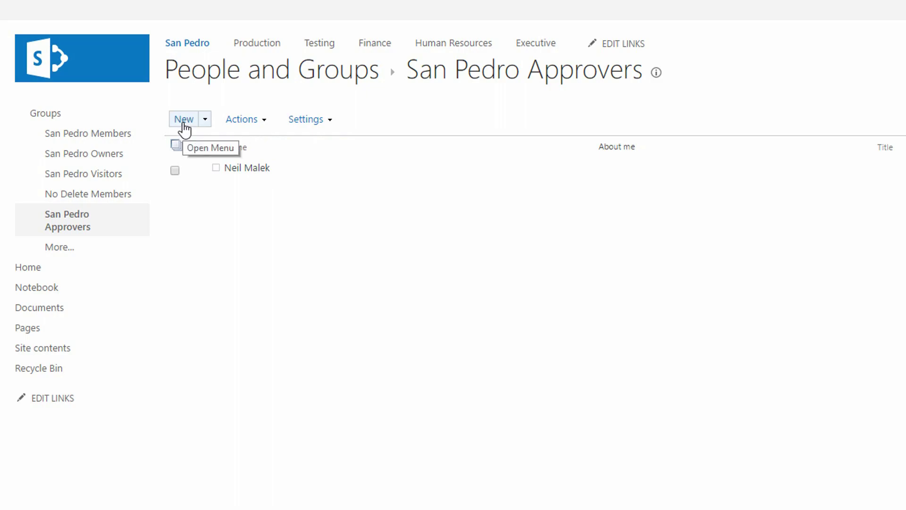
- Start inviting members and resolve the first partially typed name to the intended person
click(184, 123)
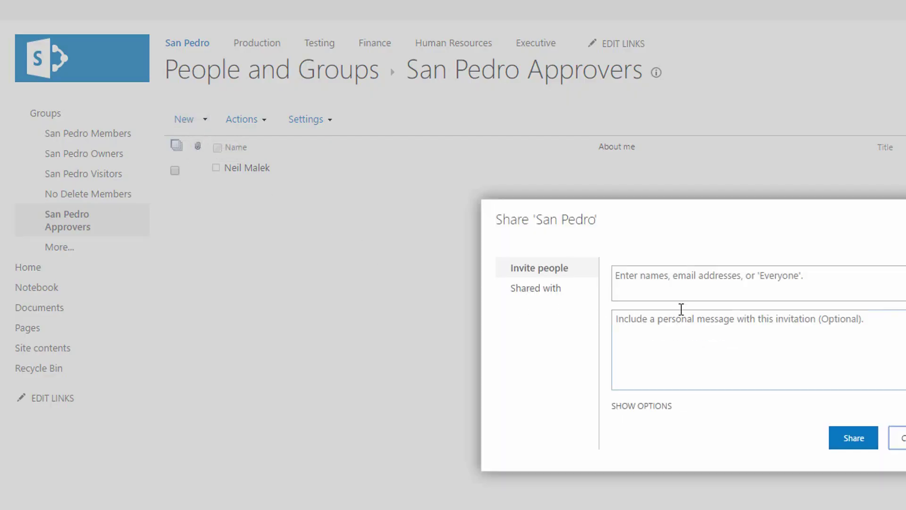
click(678, 286)
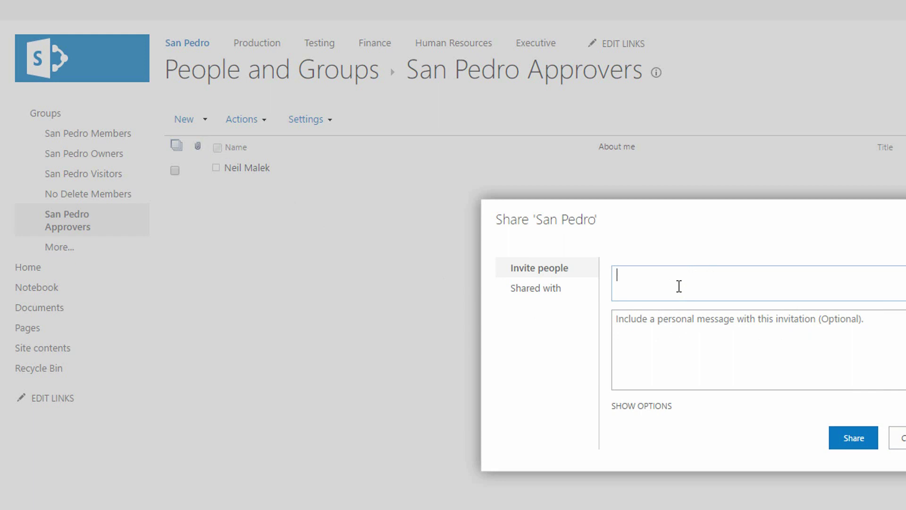
text(ba)
key(Return)
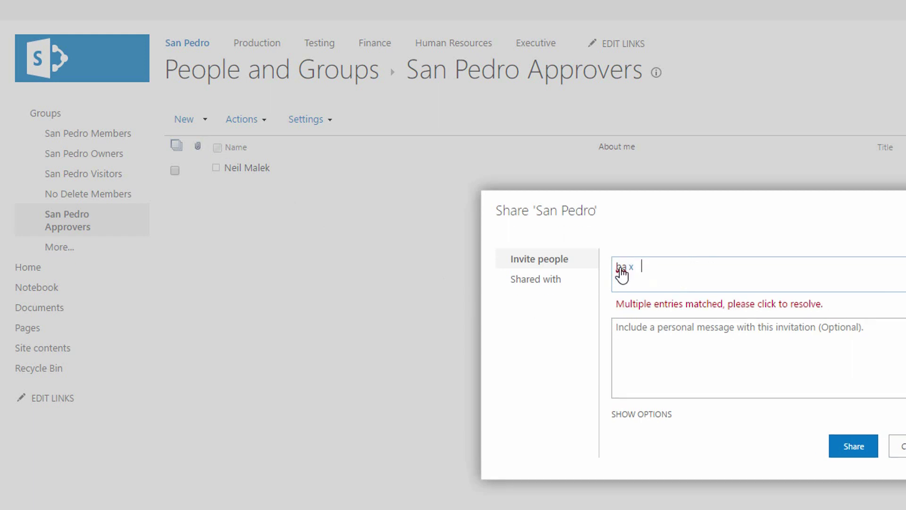
click(623, 273)
click(636, 307)
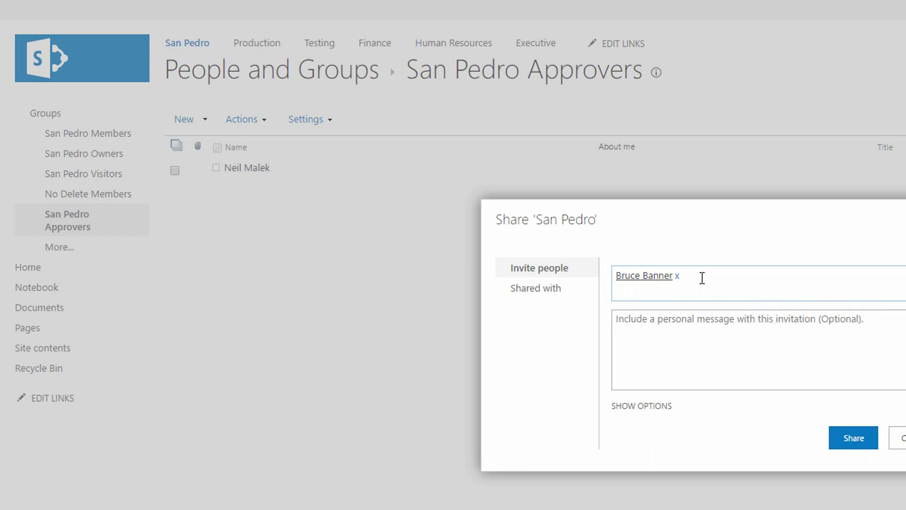
- Resolve a second person from a partial name and share both into San Pedro Approvers
text(ste)
key(Return)
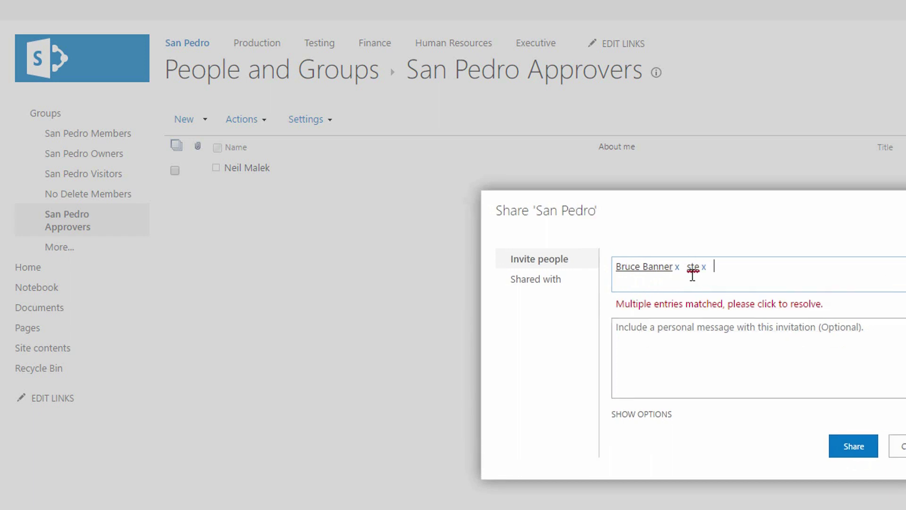
click(693, 268)
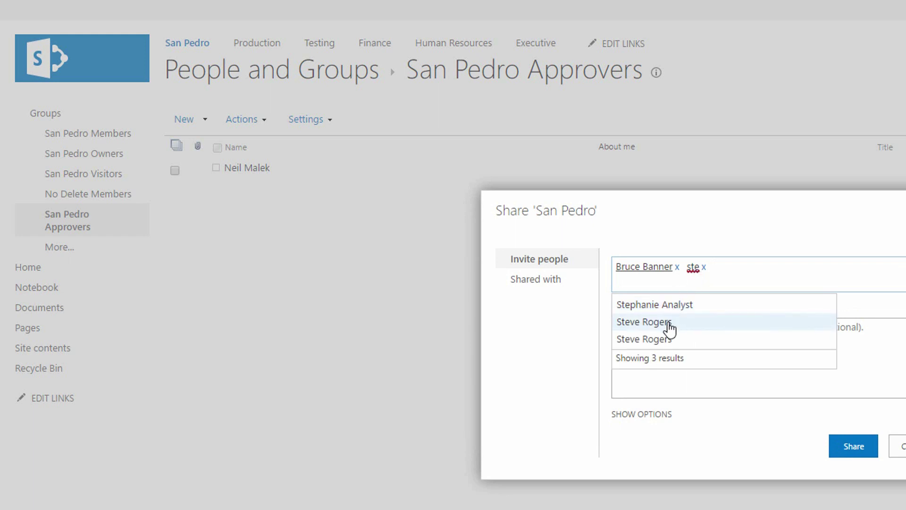
click(670, 323)
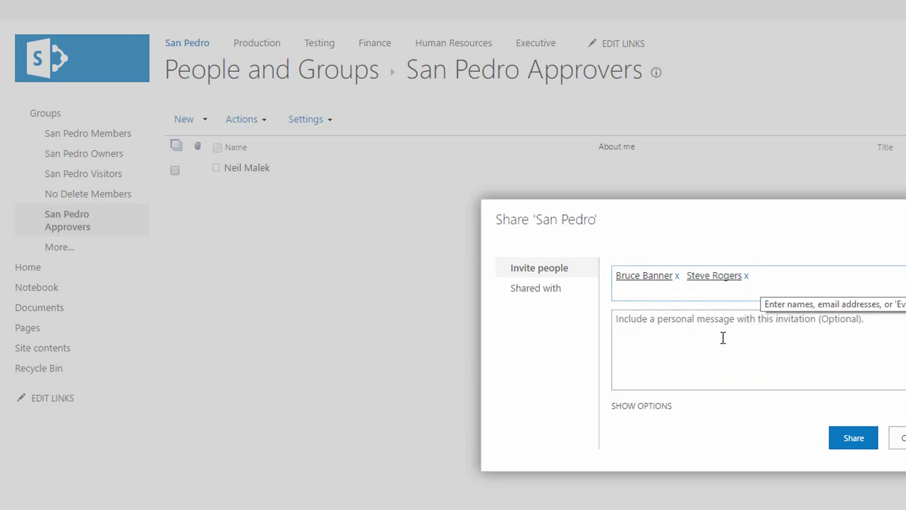
click(856, 440)
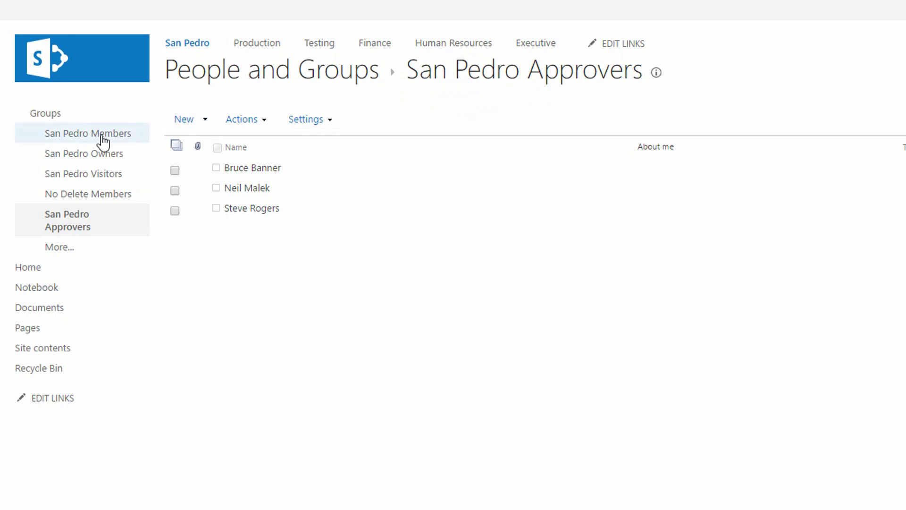
- Look through the San Pedro Members, Owners and Visitors groups
click(103, 141)
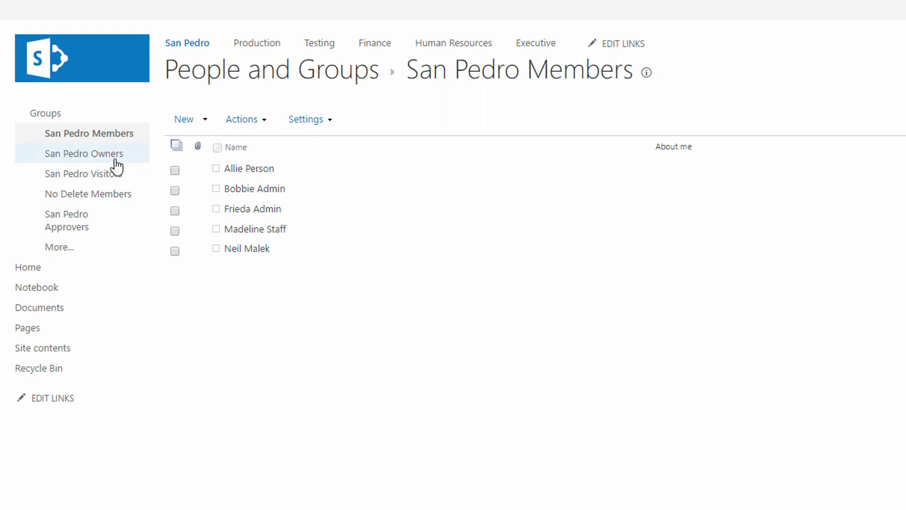
click(117, 166)
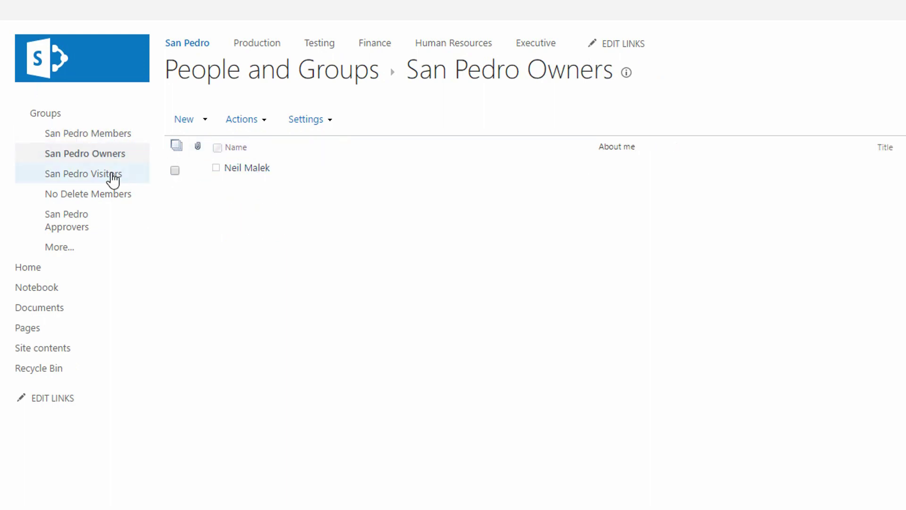
click(113, 175)
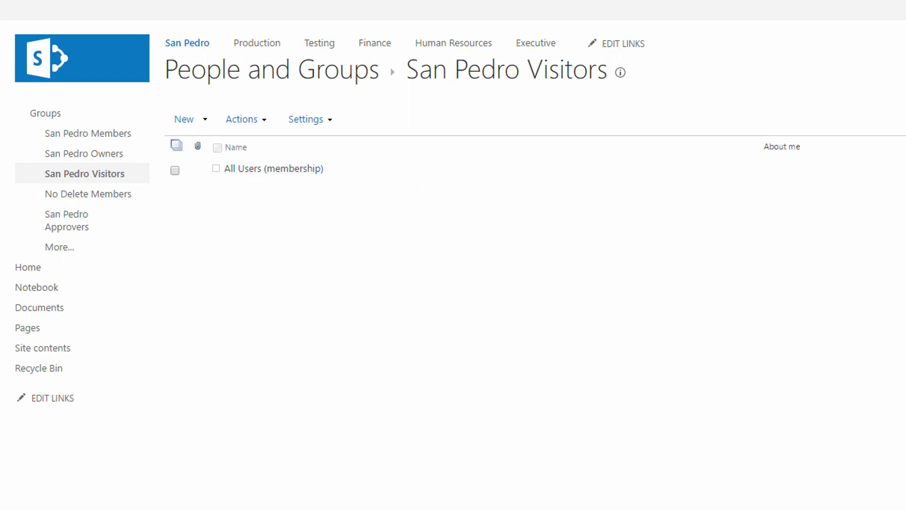
- Open People and Groups from the site's Site Settings page
click(891, 28)
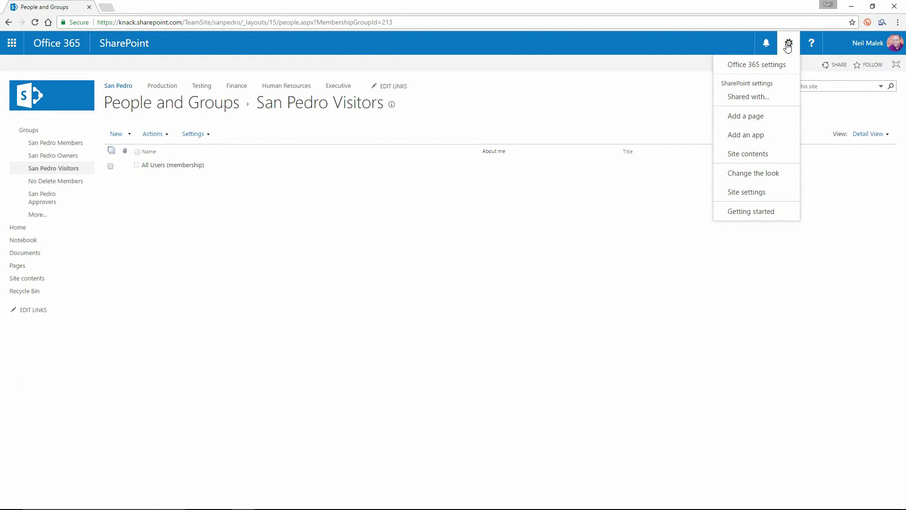
click(755, 192)
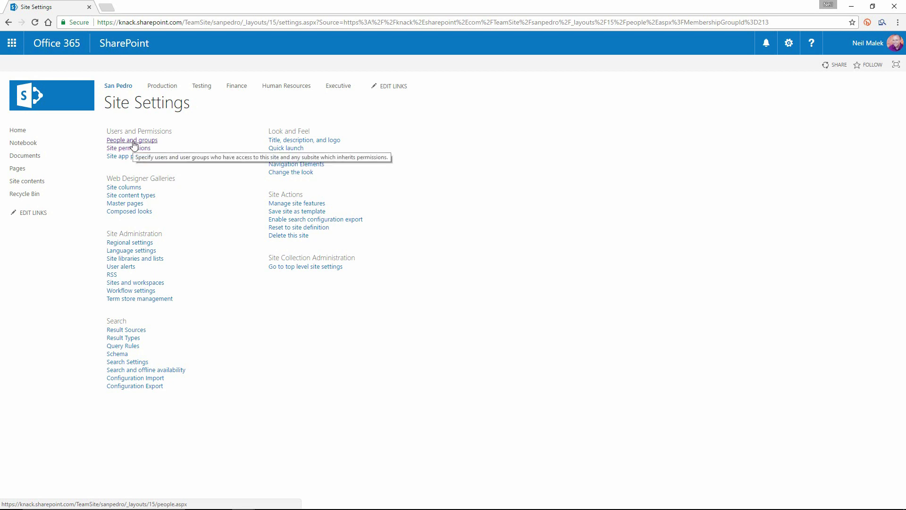
click(134, 142)
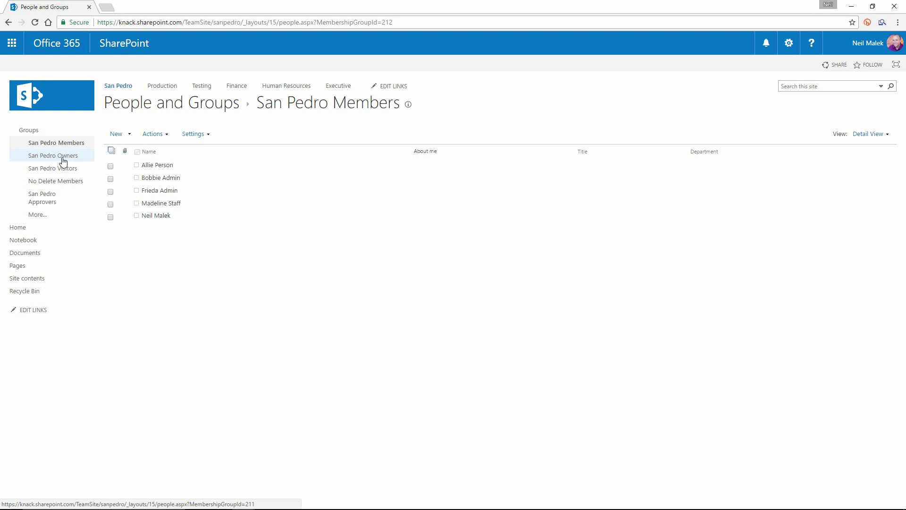
- Add one more person to the San Pedro Owners group by name
click(67, 160)
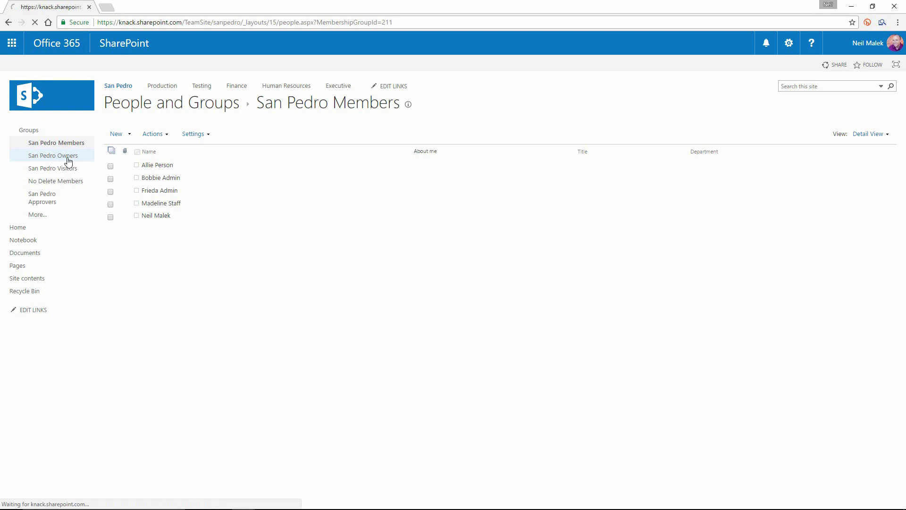
click(116, 135)
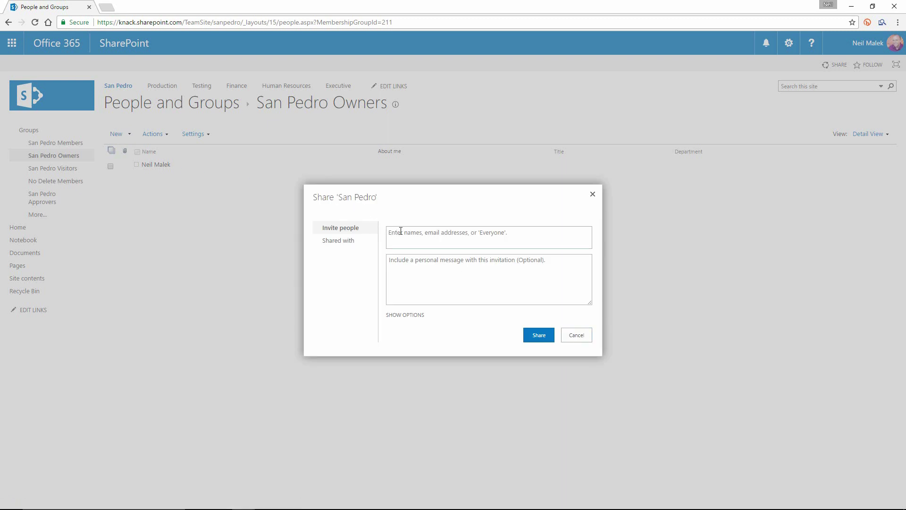
click(398, 233)
text(all)
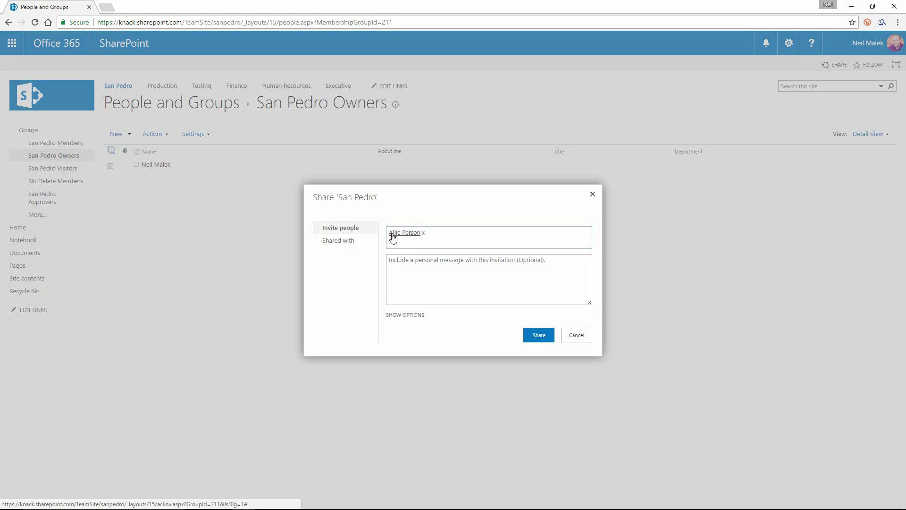
click(541, 336)
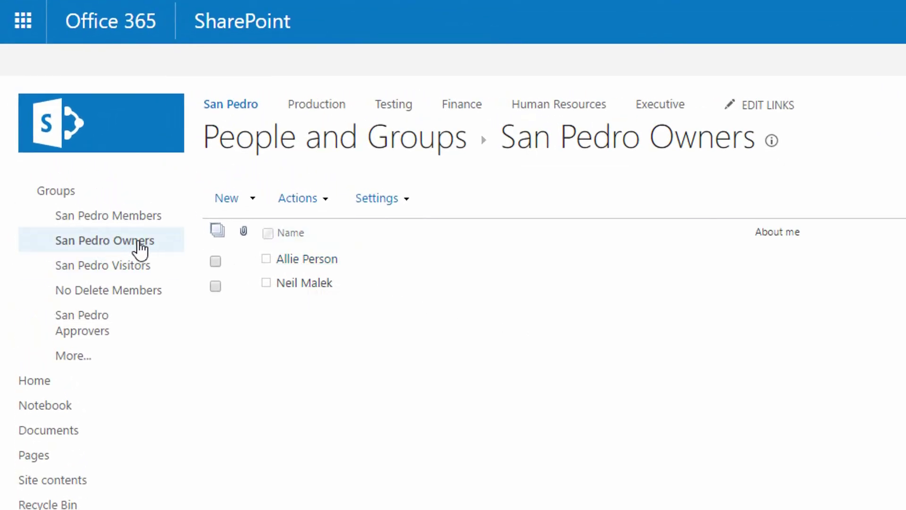
click(140, 224)
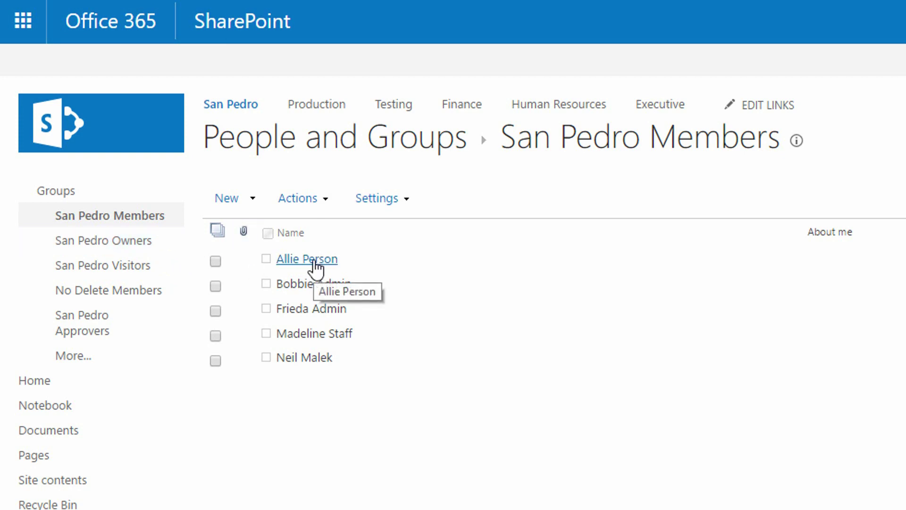
click(146, 245)
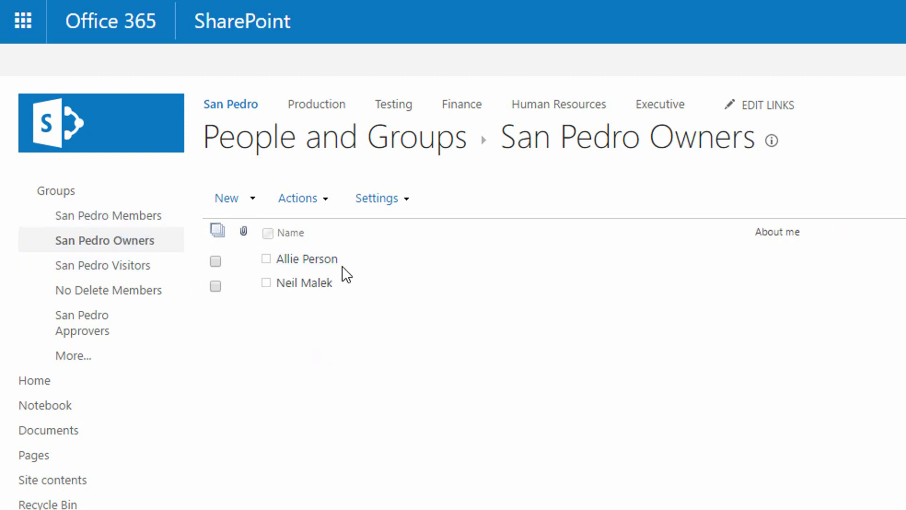